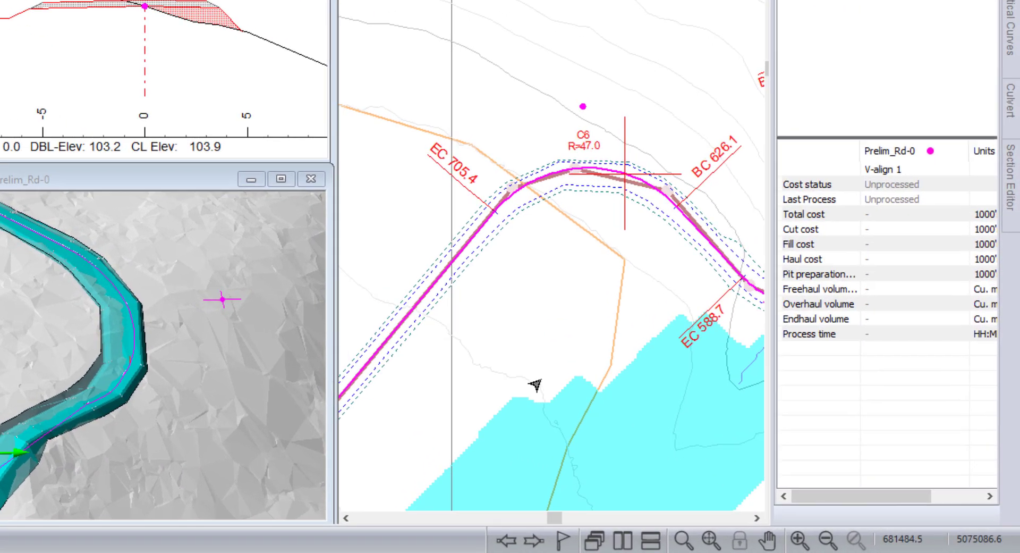
Step: Include the cross sections of Prelim_Rd-0's final merged surface in the 3D view for the full station range
scroll(612, 155, "up", 1)
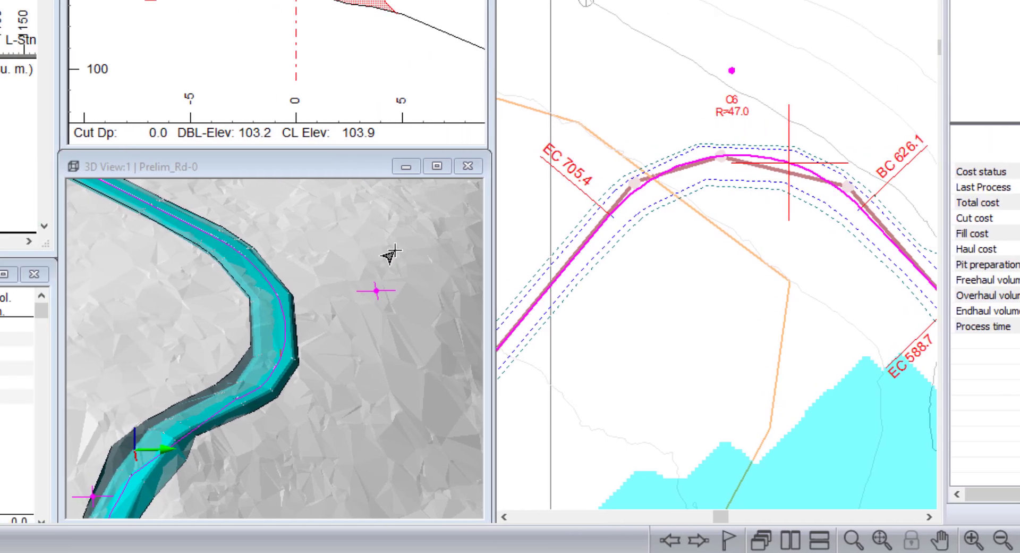
right_click(335, 264)
left_click(555, 391)
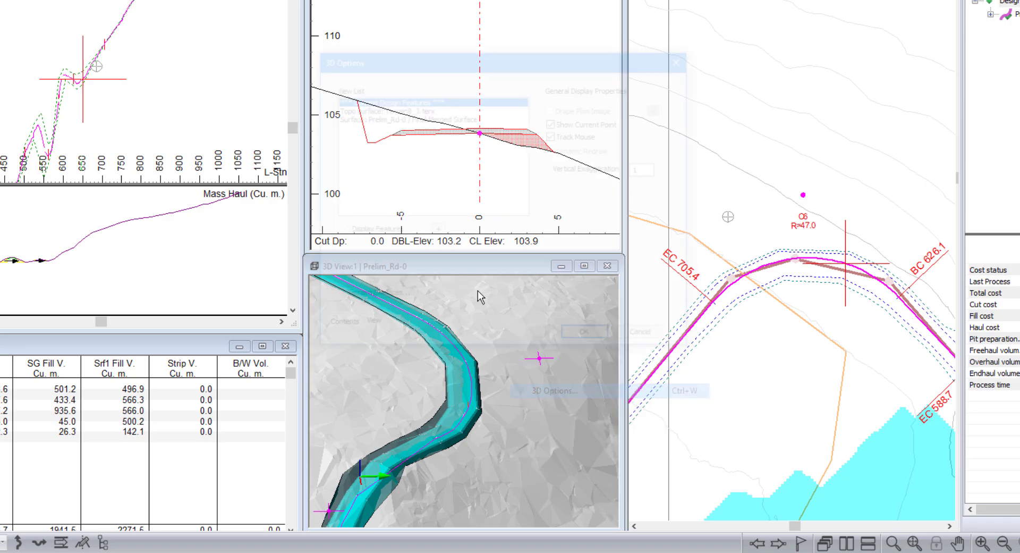
left_click(437, 231)
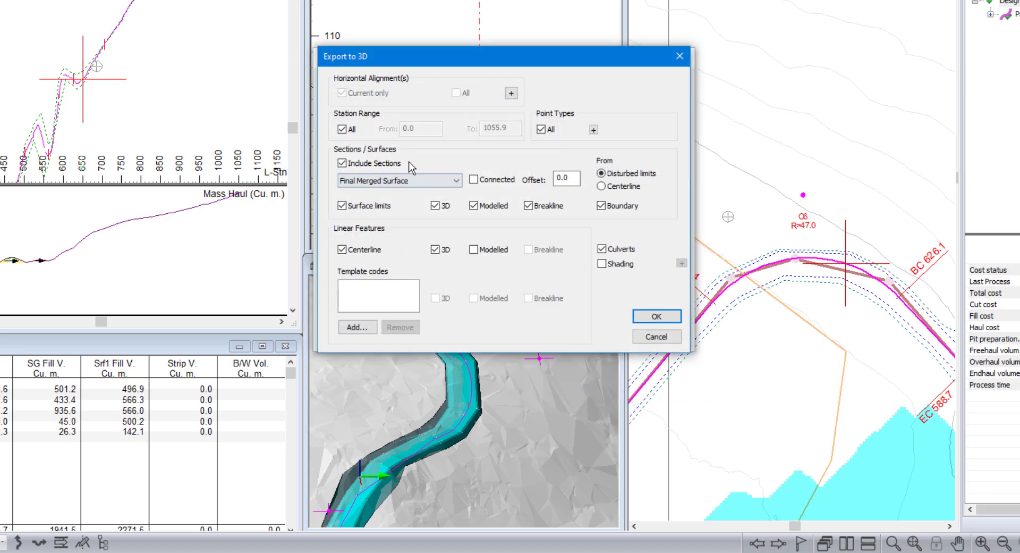
left_click(656, 316)
left_click(587, 337)
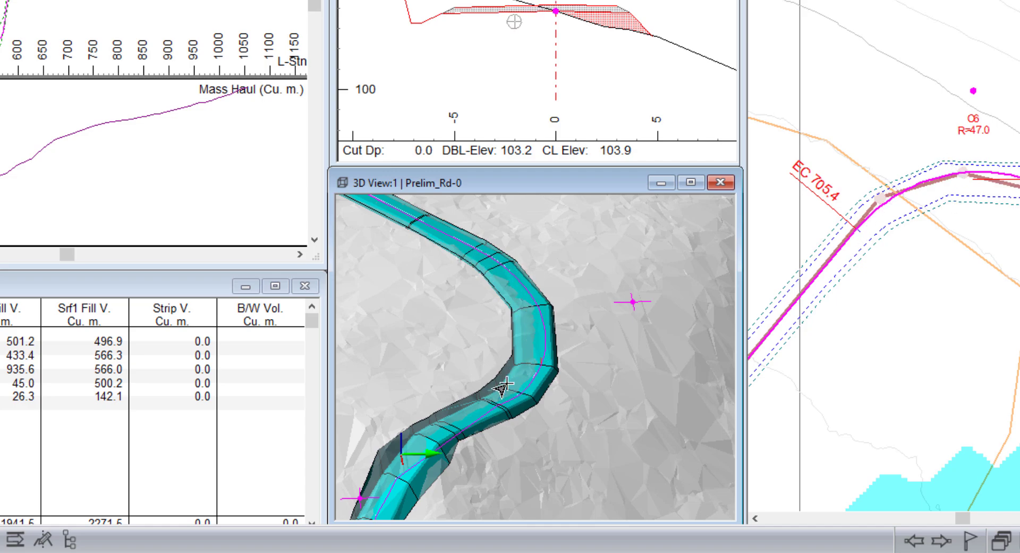
Step: Examine the cross sections near BC 626.1 and at EC 705.4 by making those points on curve C6 current
mouse_move(502, 388)
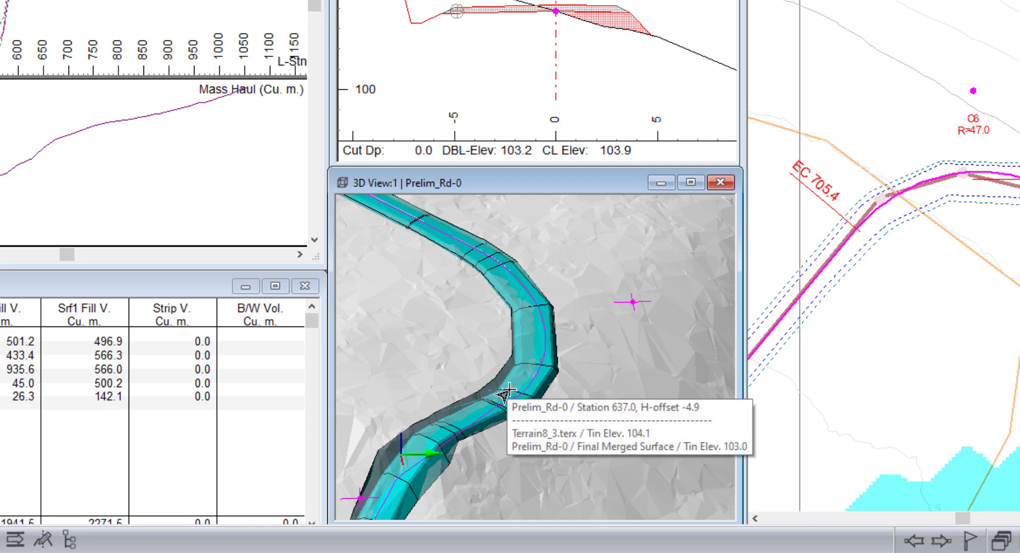
double_click(491, 404)
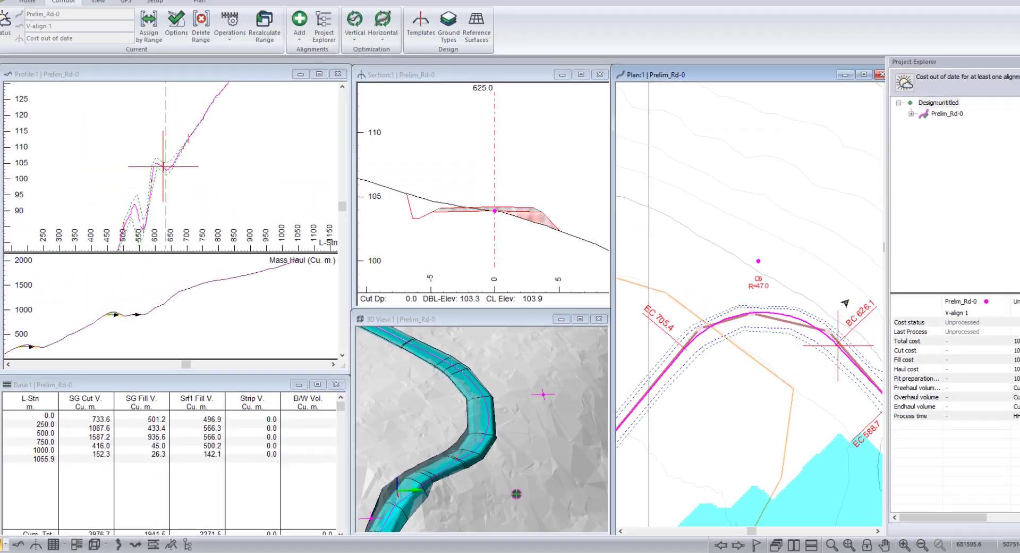
mouse_move(839, 330)
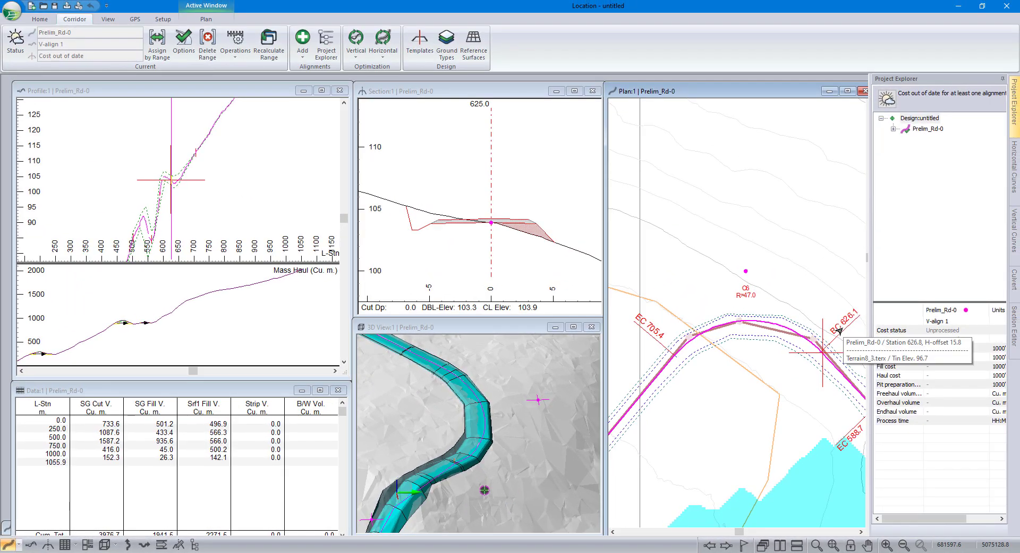
double_click(668, 357)
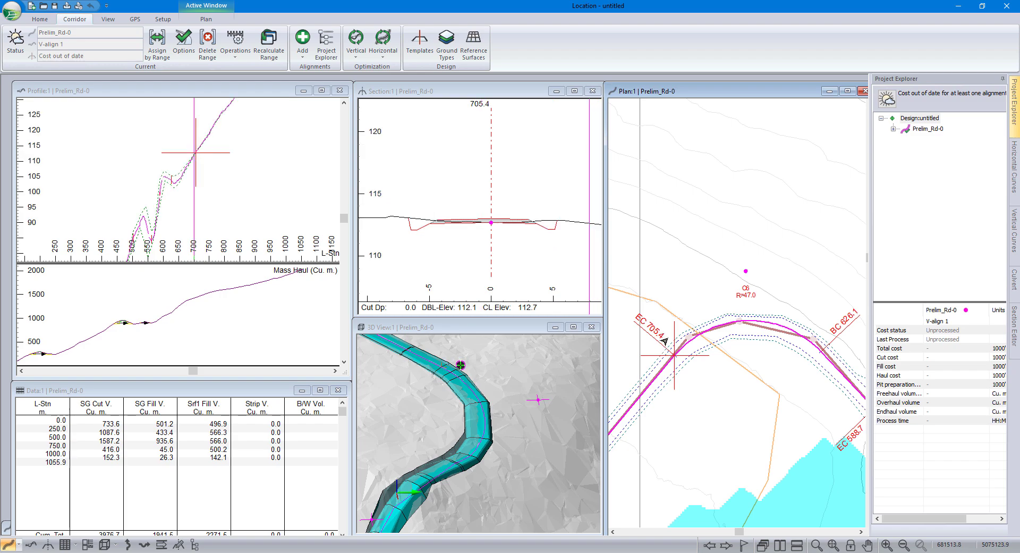
mouse_move(664, 339)
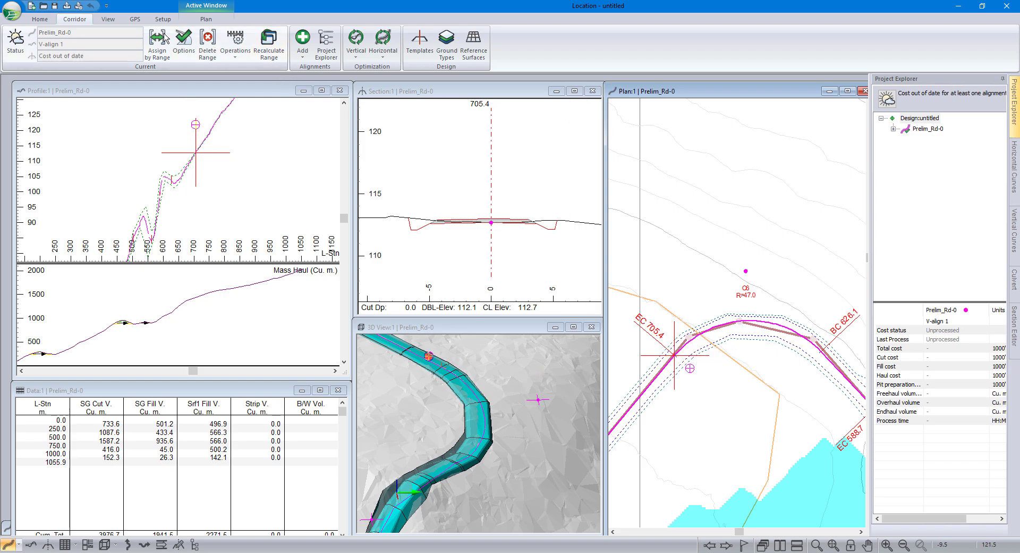
Step: Review the report point types available in the Prelim_Rd-0 alignment options, leaving them unmodified
left_click(184, 43)
left_click(212, 81)
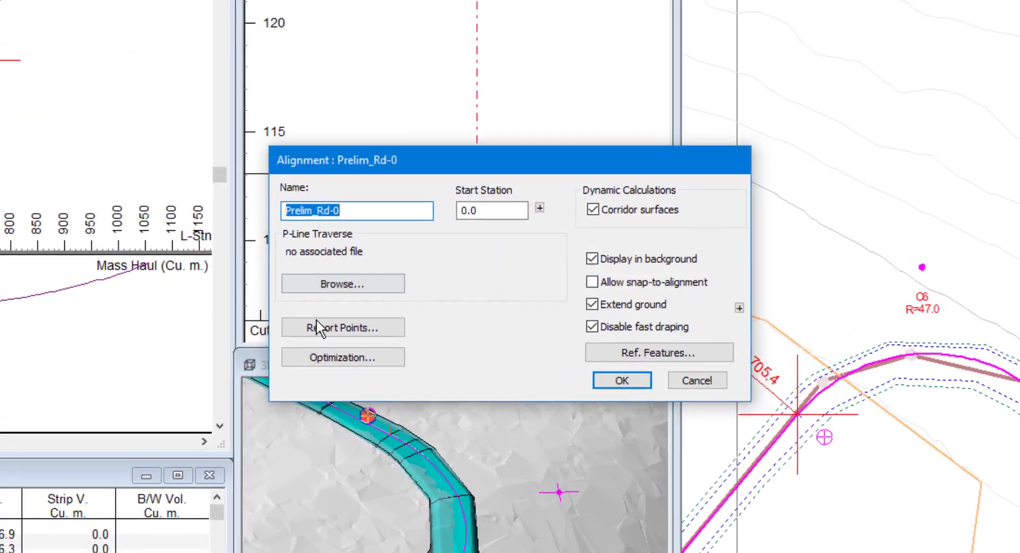
left_click(316, 326)
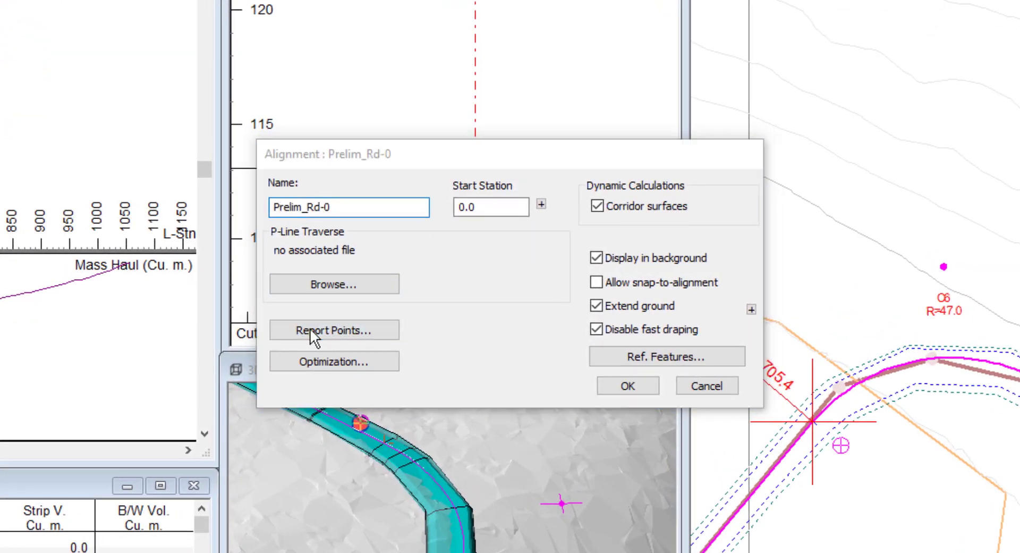
scroll(372, 319, "down", 1)
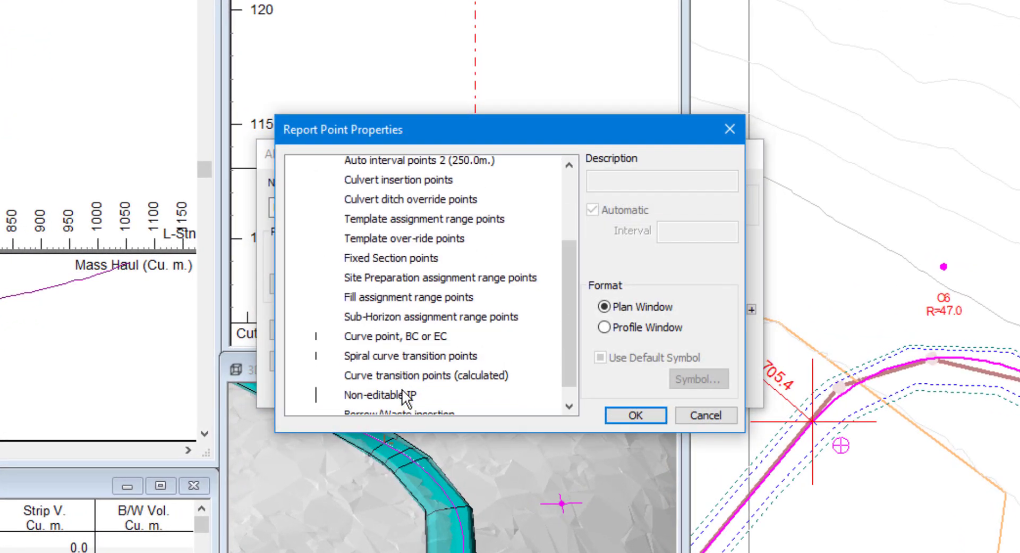
scroll(405, 396, "down", 2)
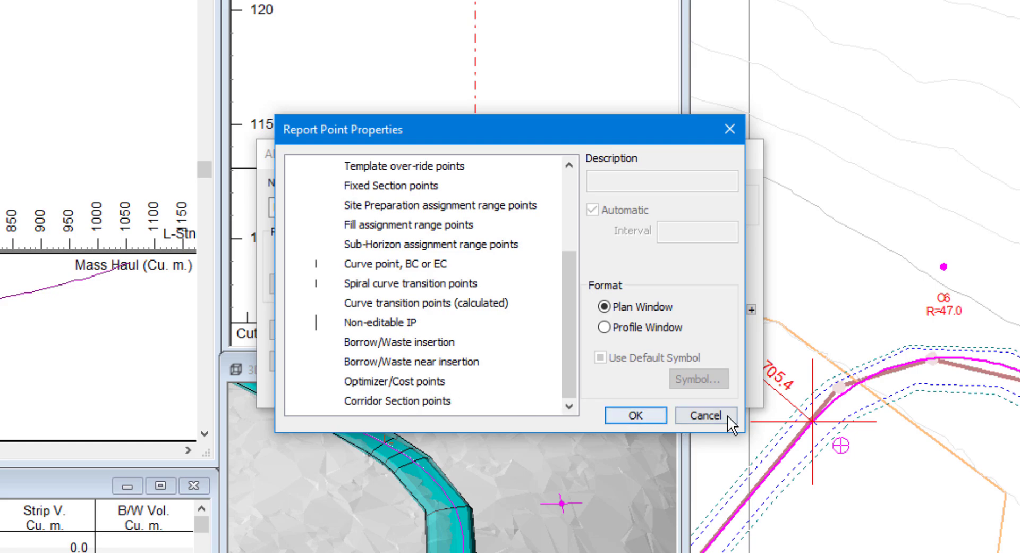
scroll(529, 319, "up", 3)
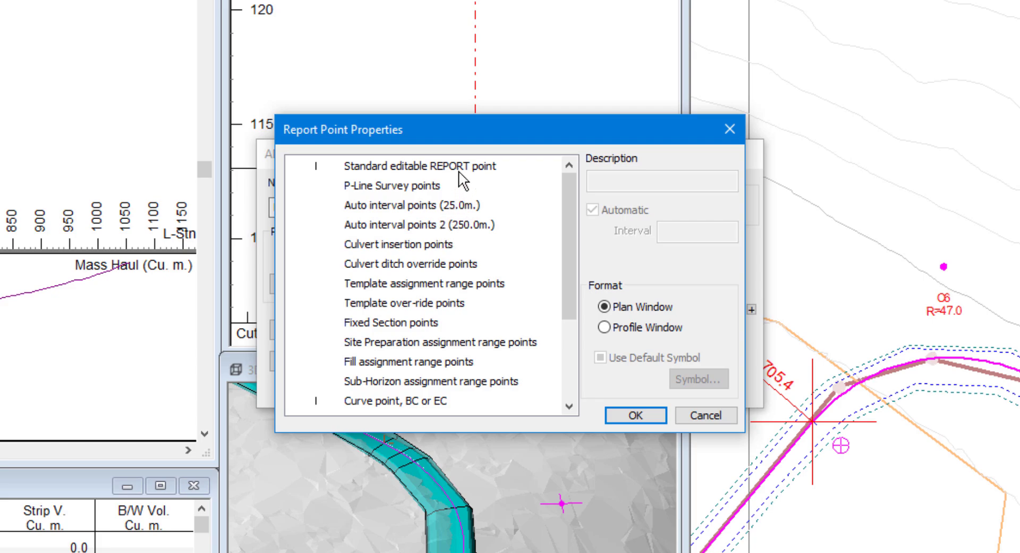
left_click(723, 413)
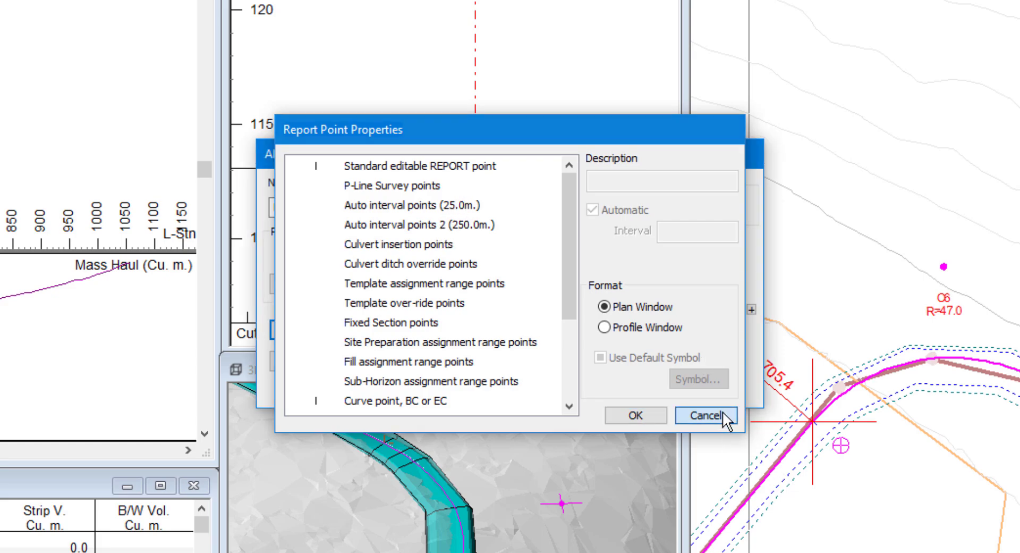
left_click(719, 387)
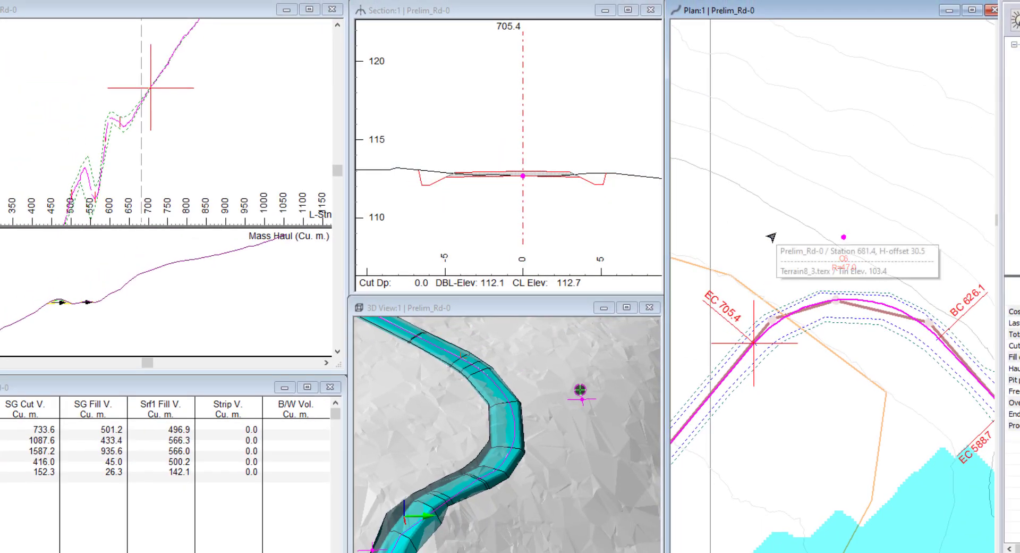
Step: Try adding a report point on curve C6 at about station 643, and return to the Selection Tool
right_click(777, 233)
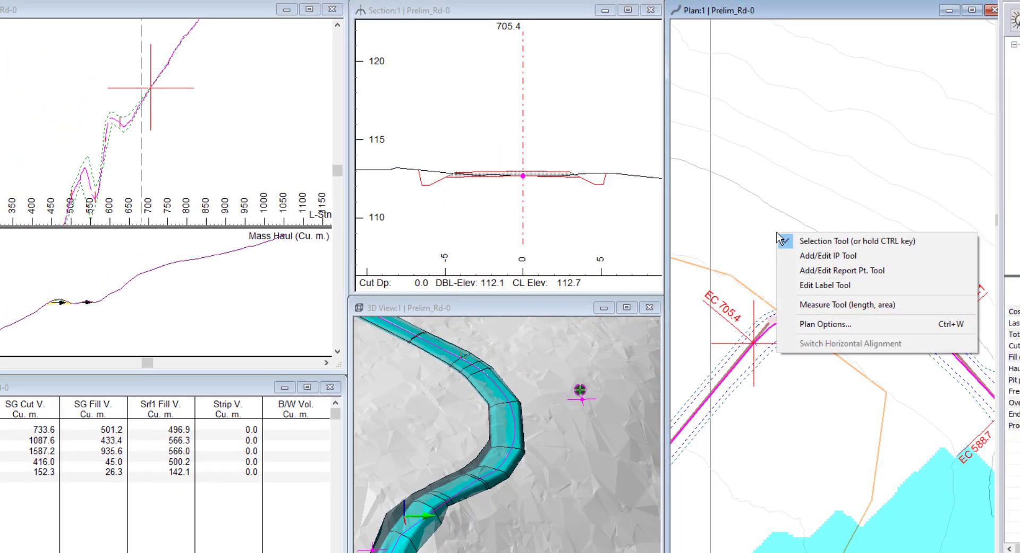
left_click(825, 271)
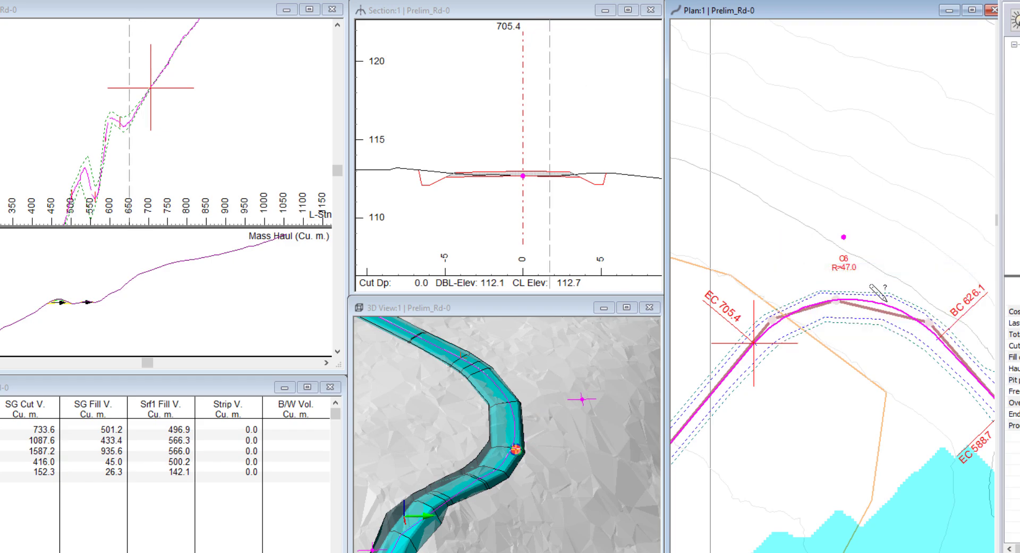
left_click(904, 308)
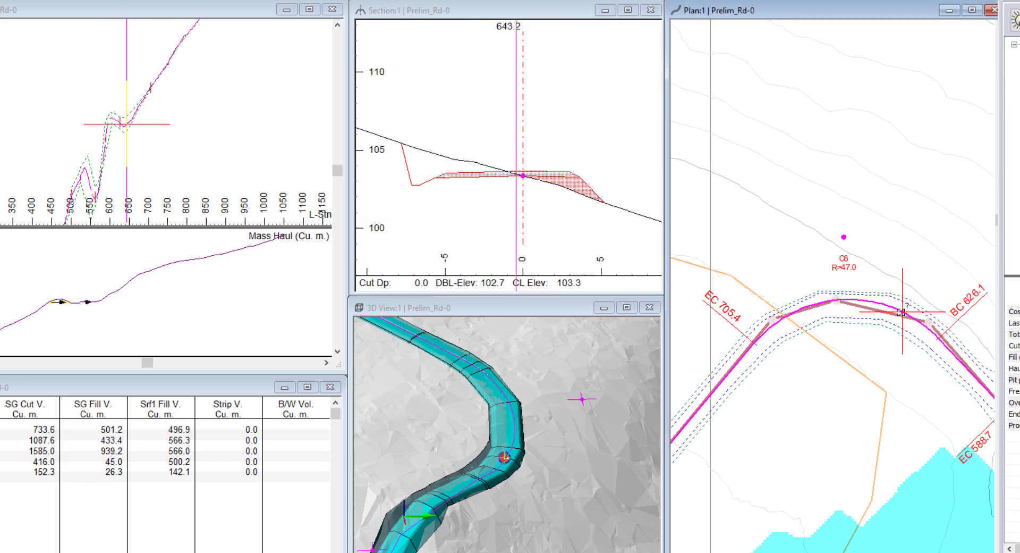
mouse_move(901, 312)
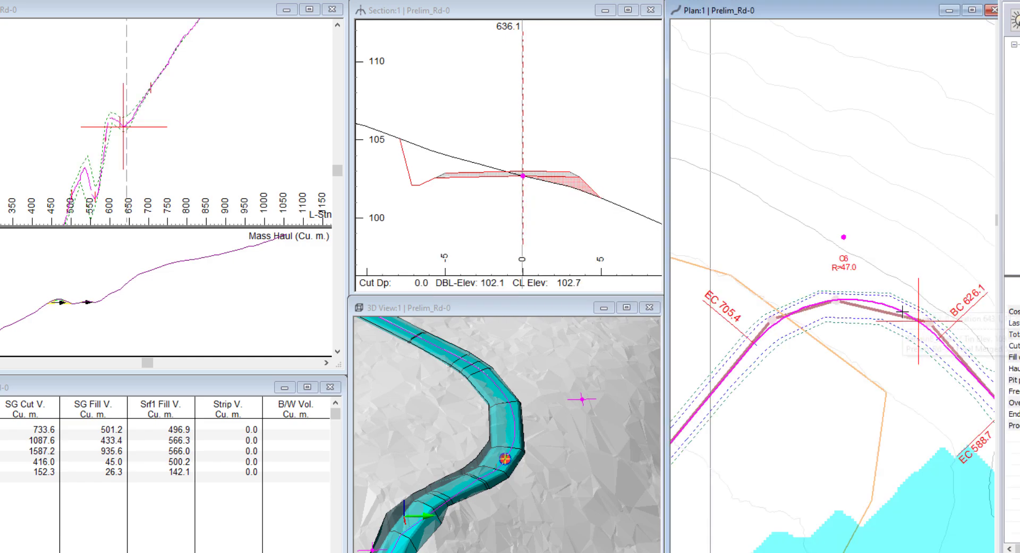
right_click(935, 249)
left_click(952, 255)
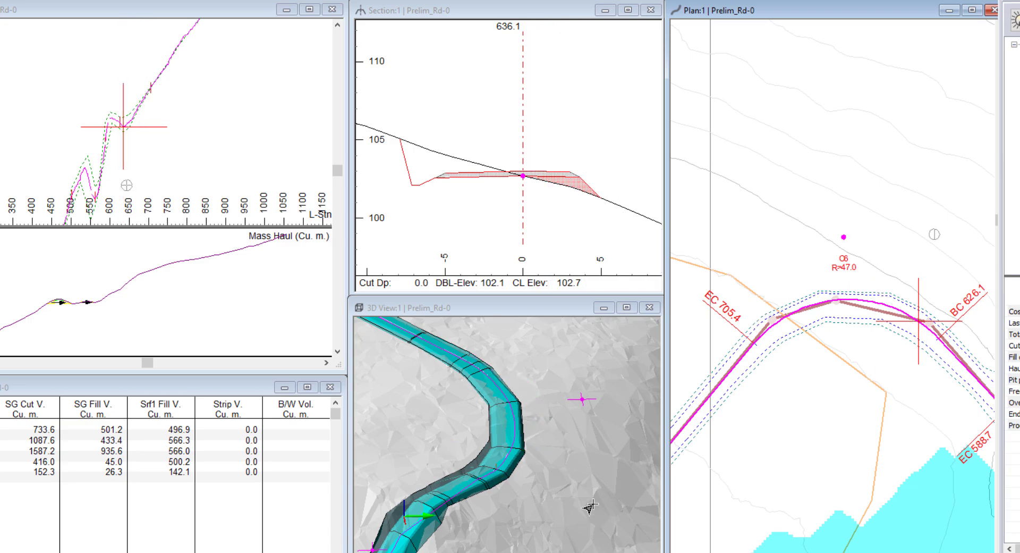
Step: Set the alignment's first auto interval report points to 5 m and recalculate all cross sections and corridor surfaces
mouse_move(513, 394)
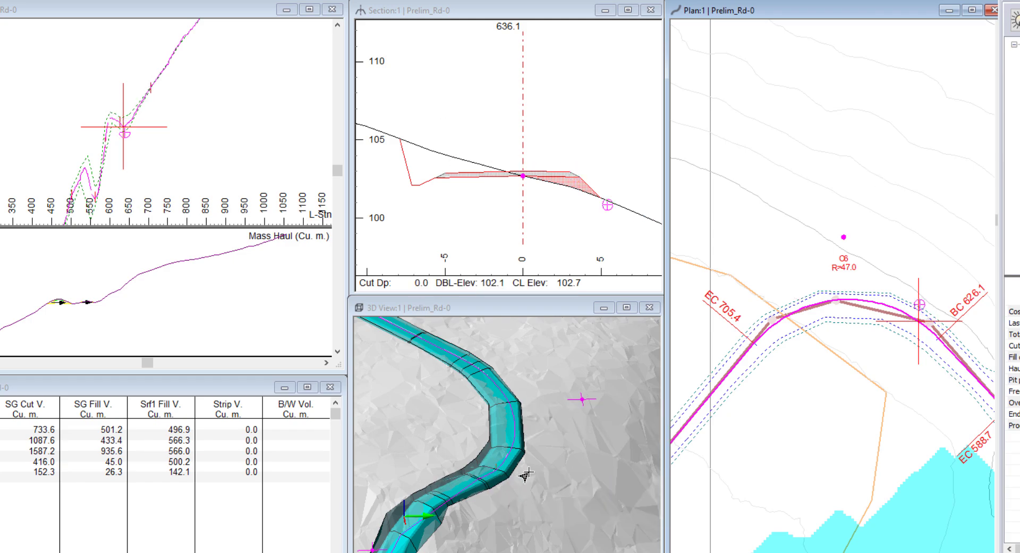
mouse_move(529, 475)
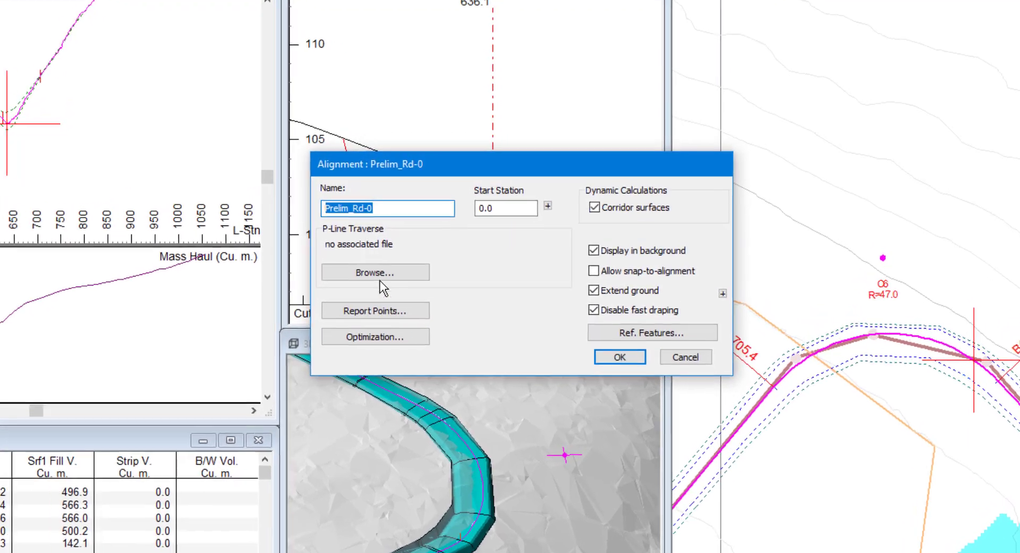
left_click(435, 283)
left_click(436, 213)
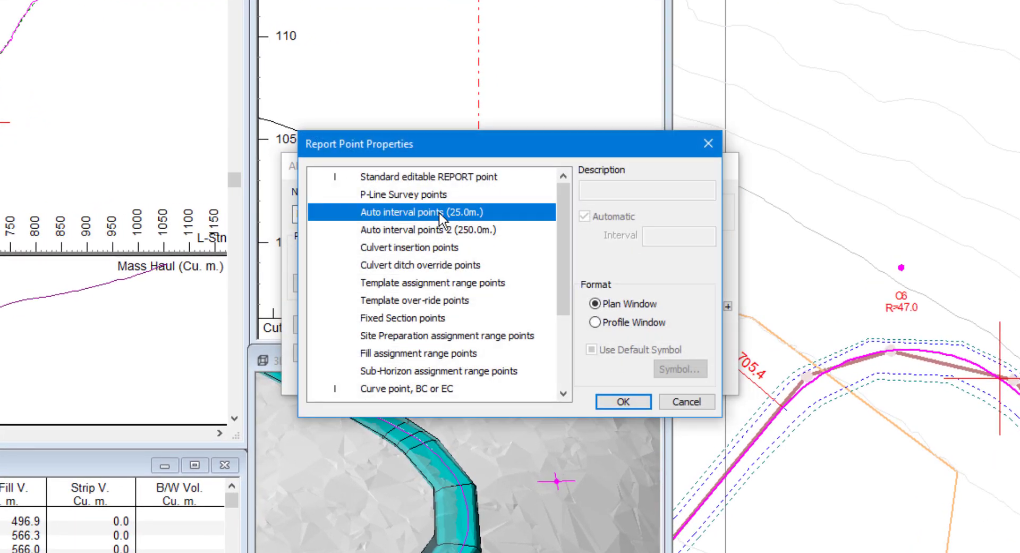
double_click(680, 235)
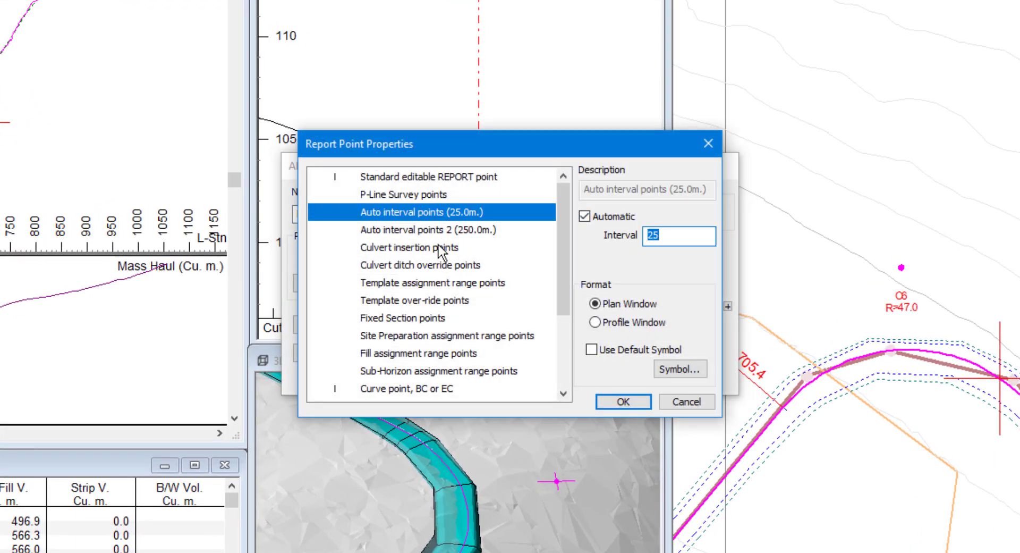
left_click(638, 401)
left_click(635, 374)
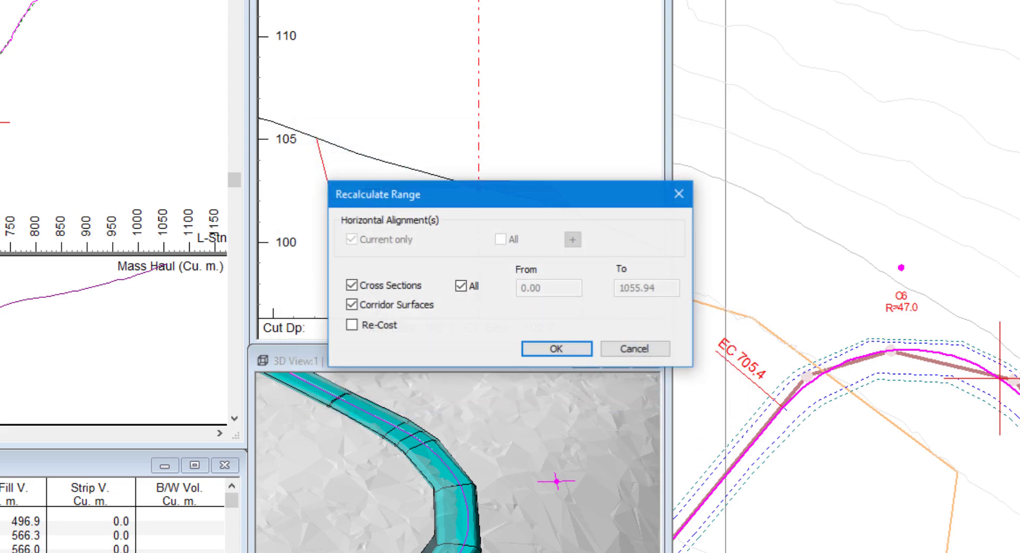
left_click(564, 348)
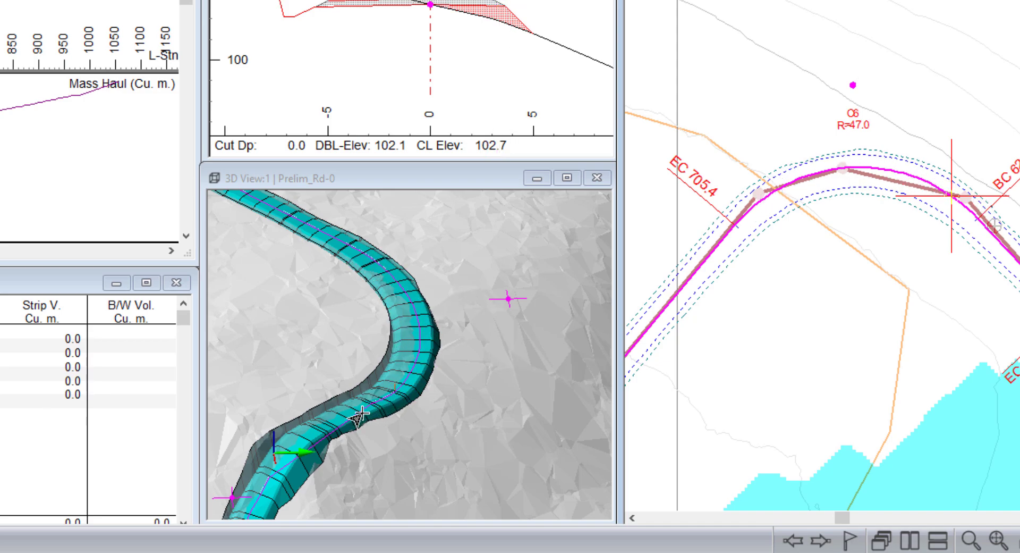
Step: Check which report point types the volume table uses for its rows, and close the options without changes
mouse_move(350, 417)
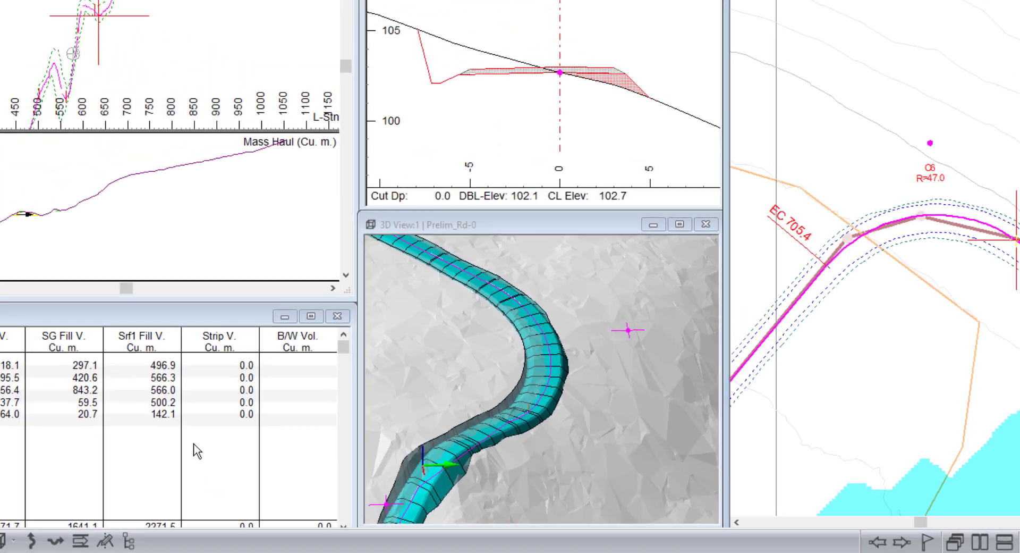
right_click(2, 400)
left_click(70, 436)
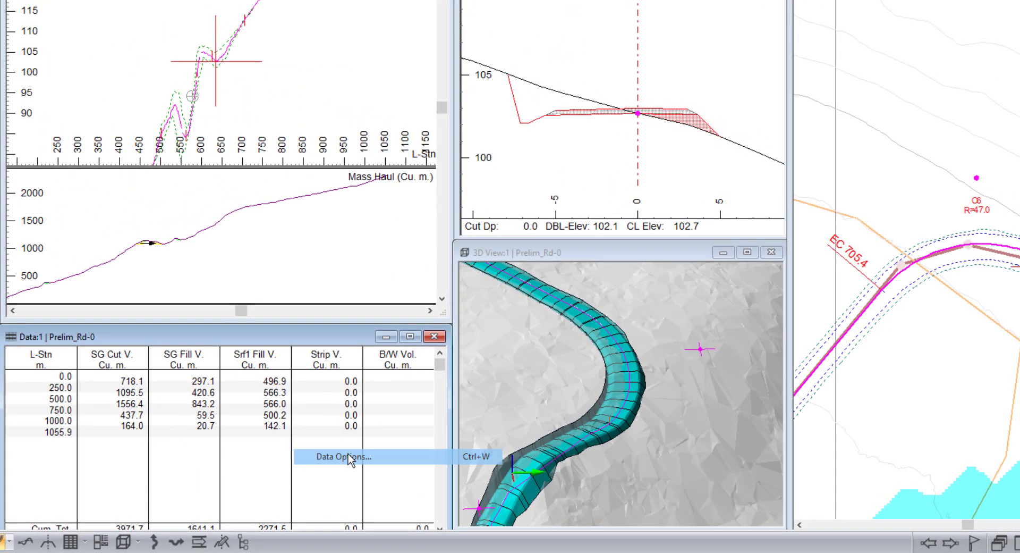
left_click(729, 157)
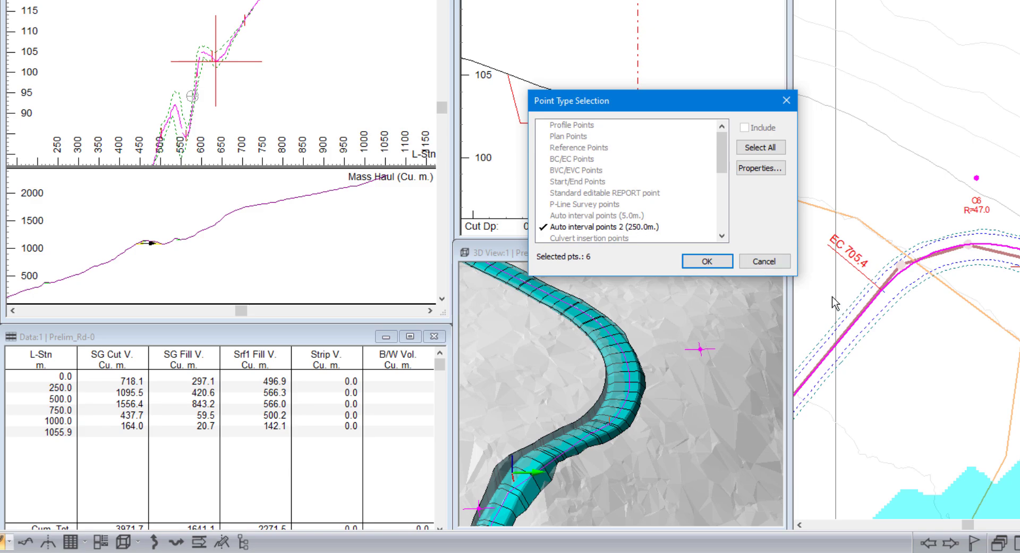
left_click(785, 263)
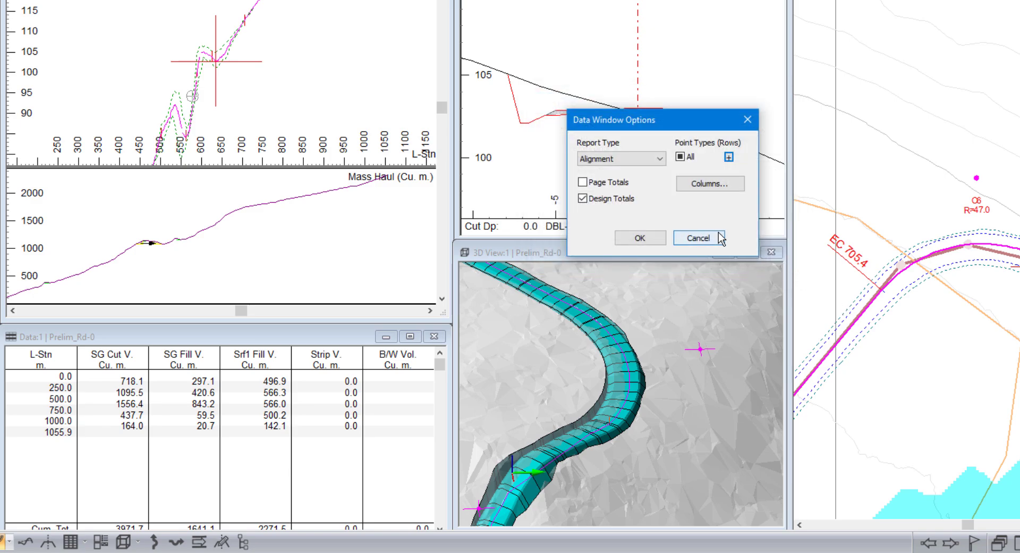
left_click(715, 237)
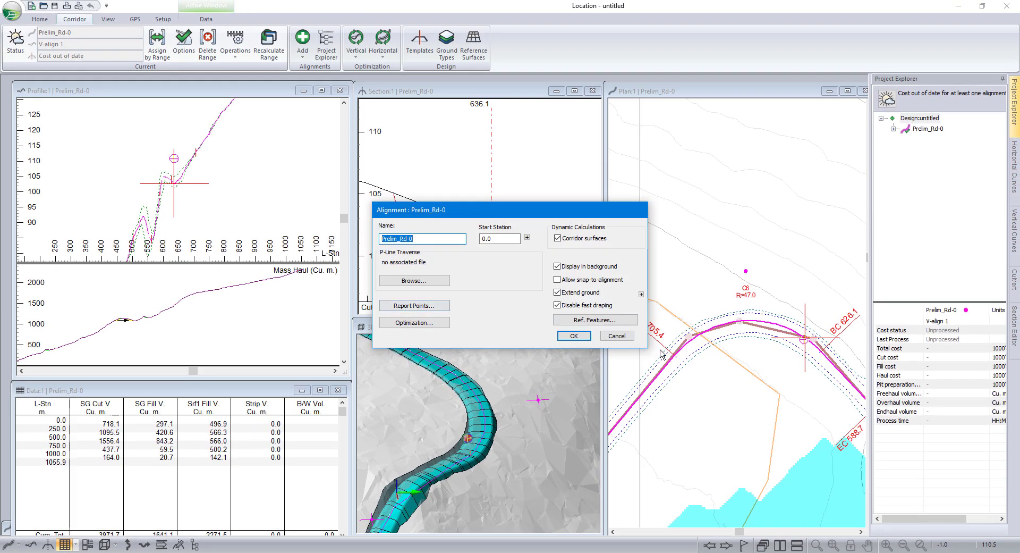
Step: Close the alignment options and start saving the current screen layout as a DLT file, cancelling before it is stored
left_click(574, 335)
left_click(107, 19)
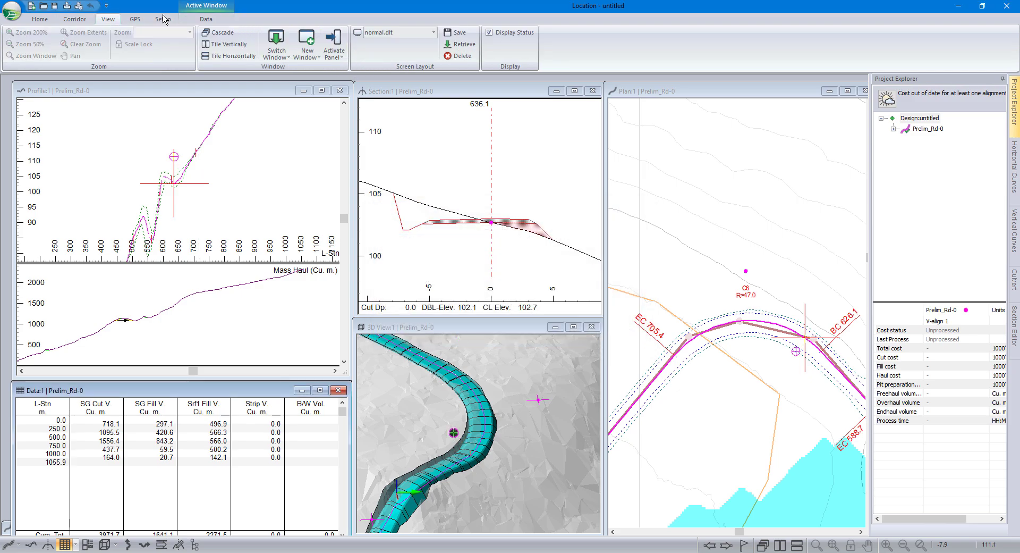
left_click(455, 32)
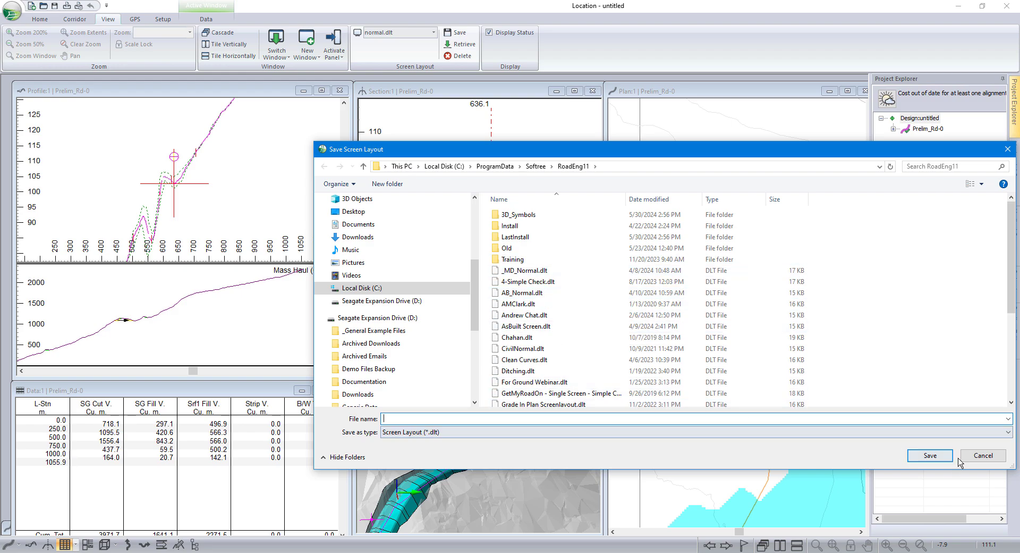
left_click(990, 456)
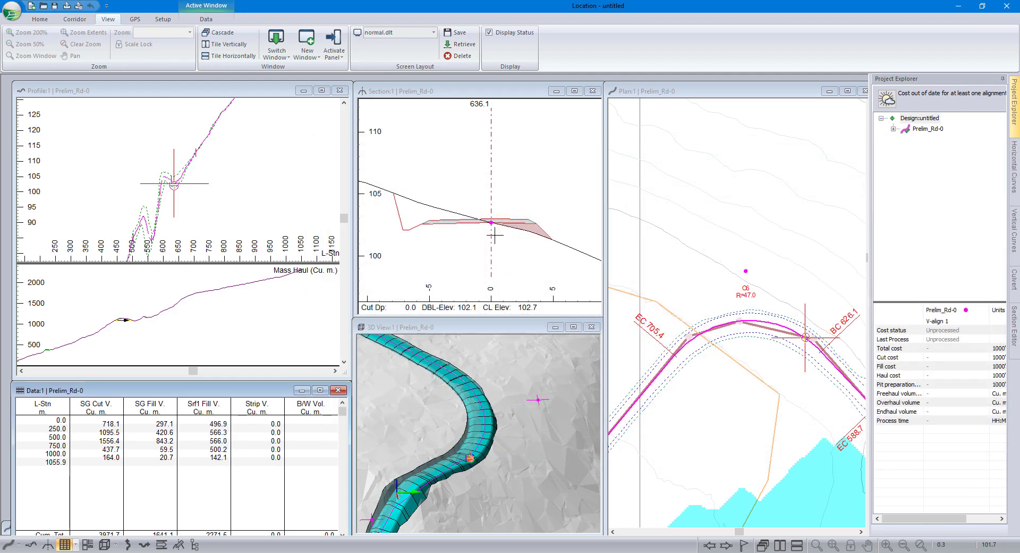
mouse_move(494, 236)
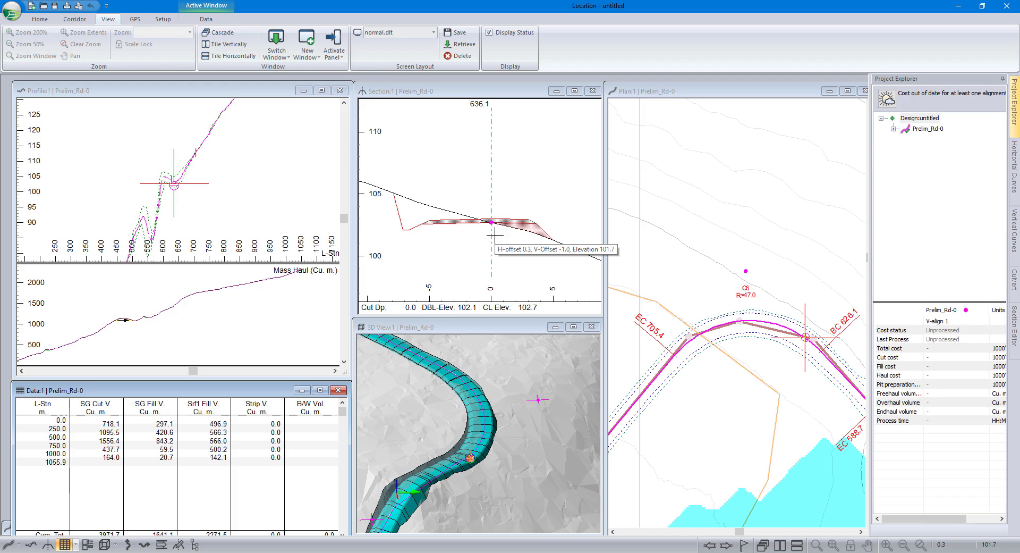